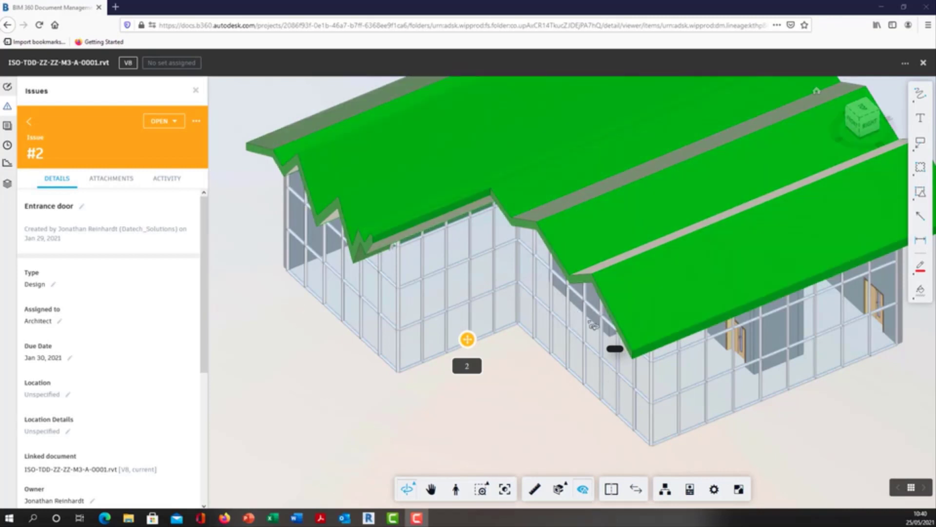
# Step: Bring up Revit's 3D view of the building, with the Issues panel showing no issues
pyautogui.click(373, 518)
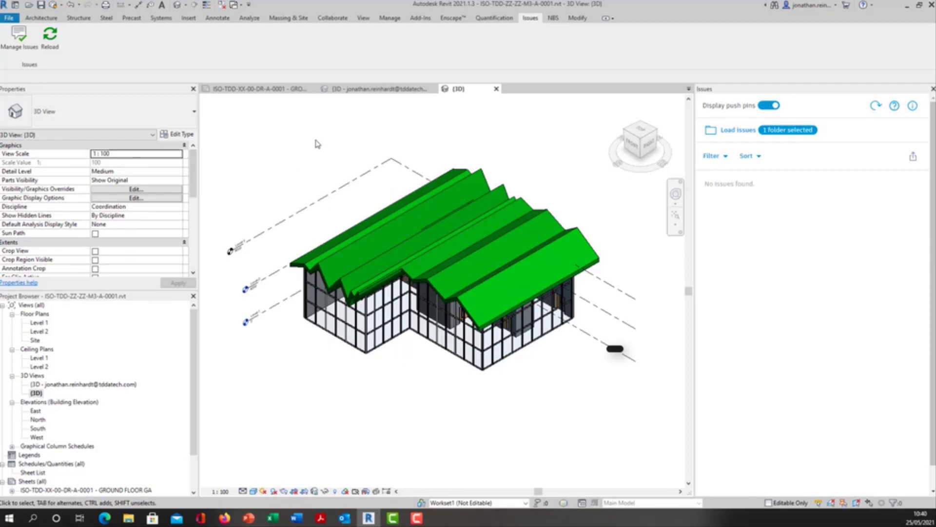
# Step: Look over the BIM 360 project files on Revit's home screen, then return to the 3D view
pyautogui.click(15, 5)
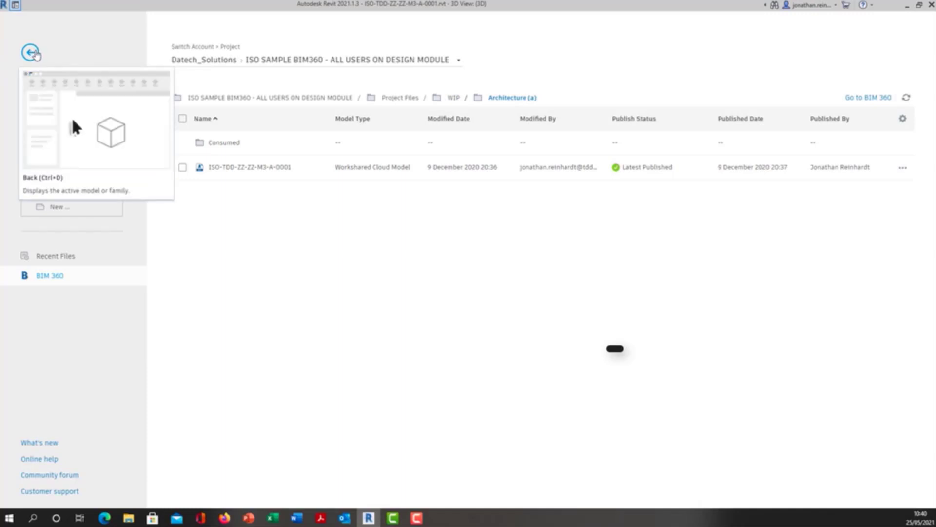
pyautogui.click(32, 52)
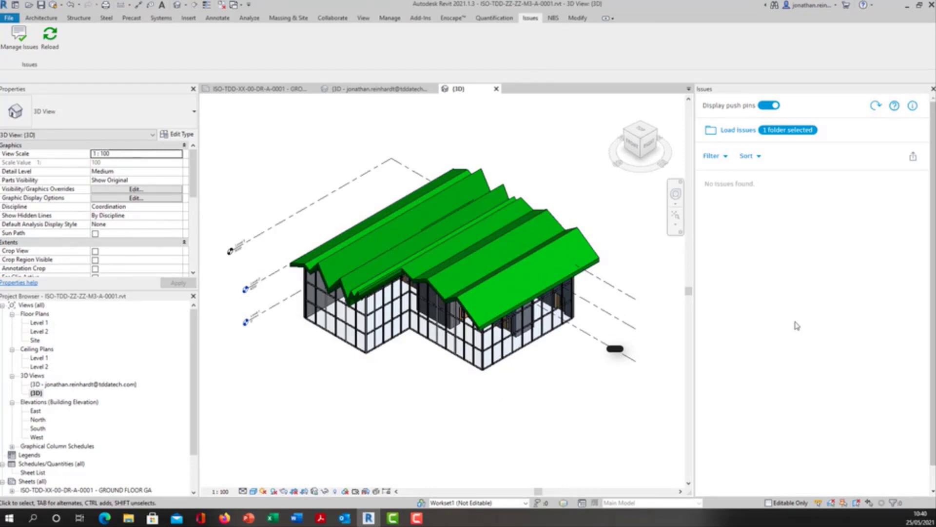
pyautogui.moveTo(914, 519)
# Step: Zoom and orbit the building in the BIM 360 viewer, then close the viewer
pyautogui.click(232, 520)
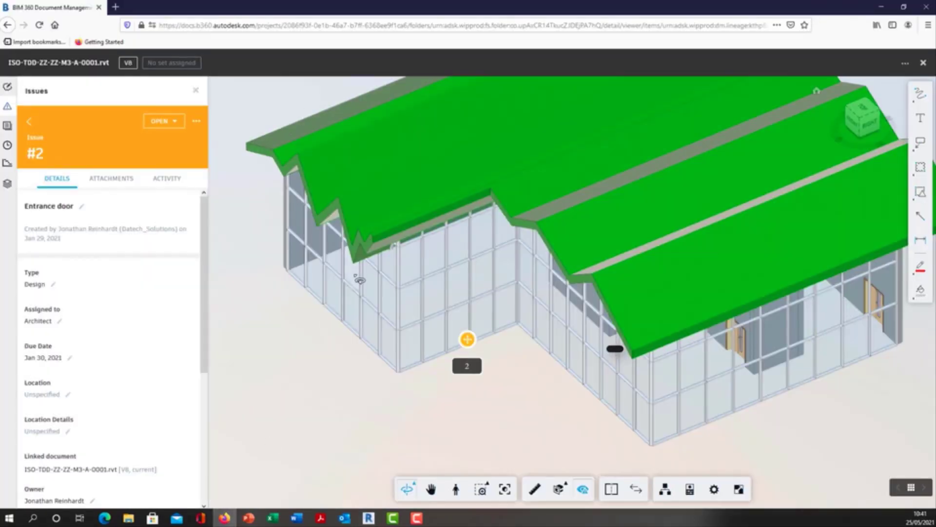
pyautogui.scroll(-5, 730, 339)
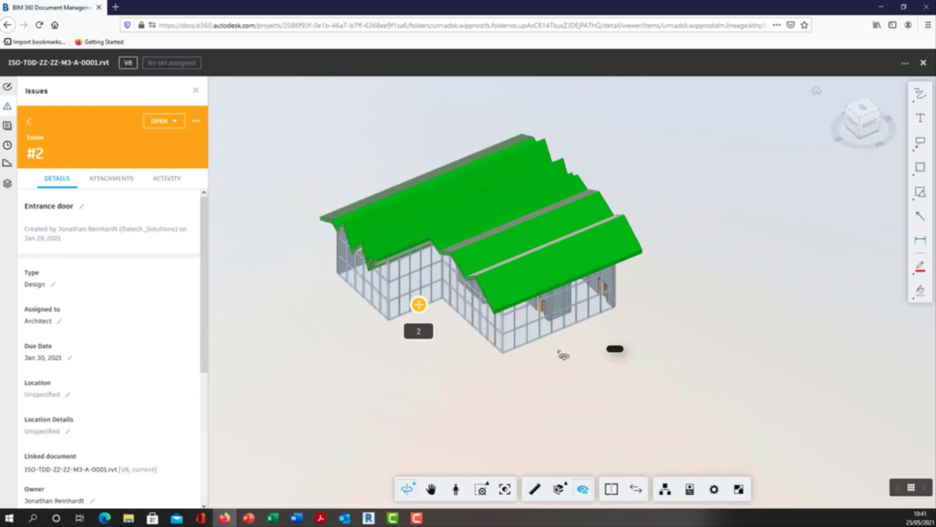
pyautogui.moveTo(563, 355); pyautogui.dragTo(933, 84)
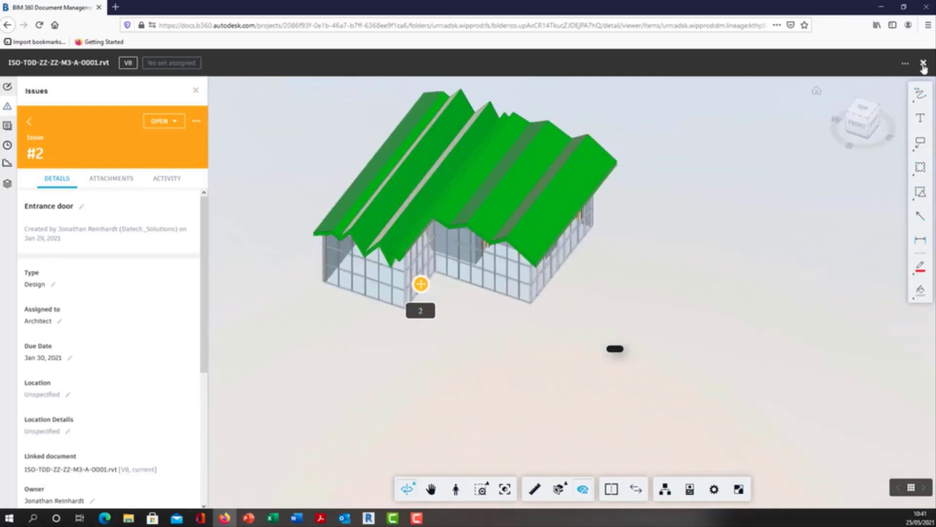
pyautogui.click(923, 62)
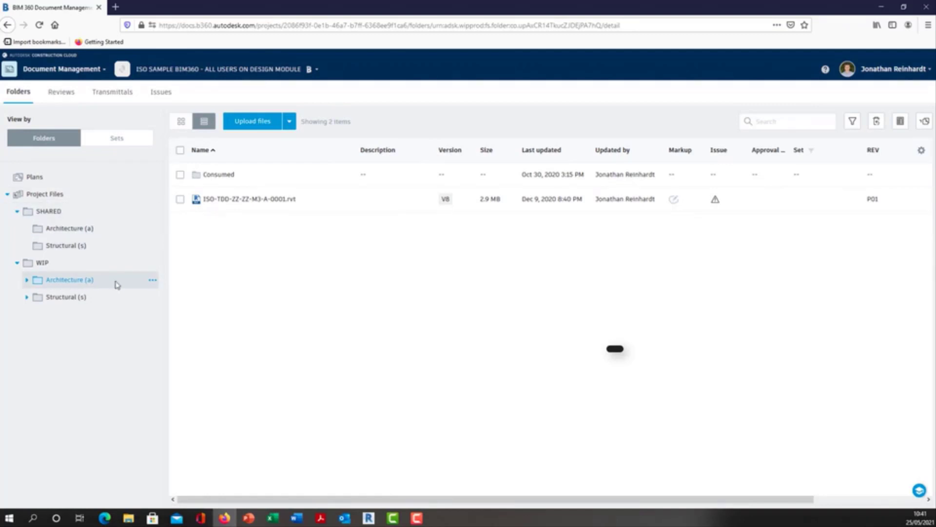
# Step: Open the SHARED Architecture (a) folder containing ISO-TDD-ZZ-ZZ-M3-A-0001.rvt
pyautogui.click(368, 518)
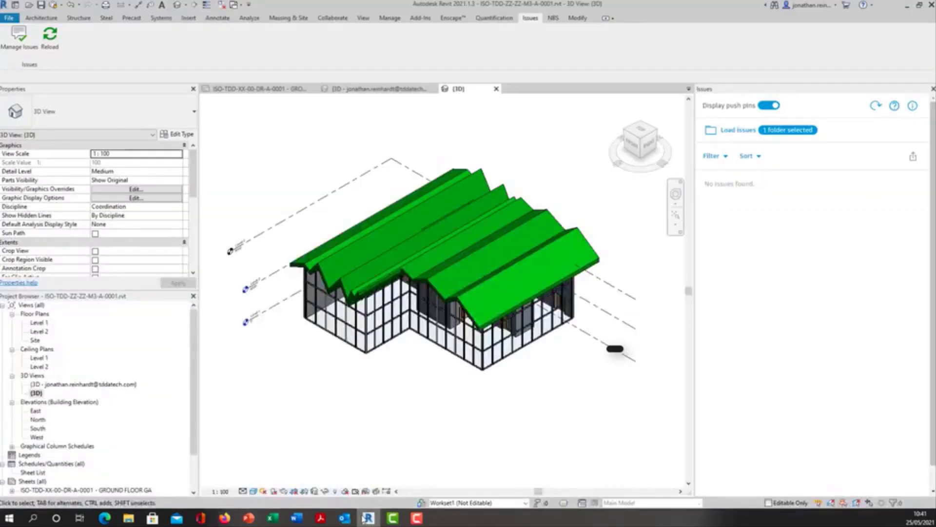
pyautogui.click(224, 518)
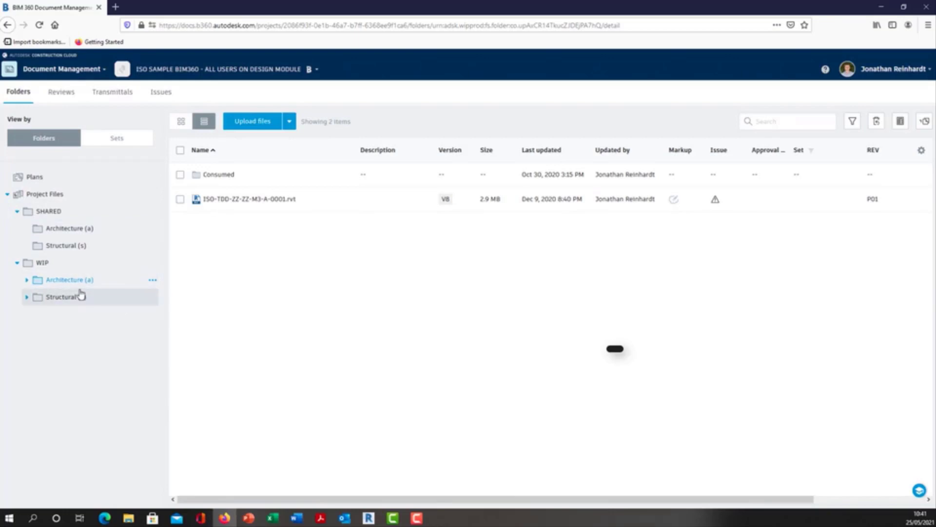
pyautogui.click(103, 235)
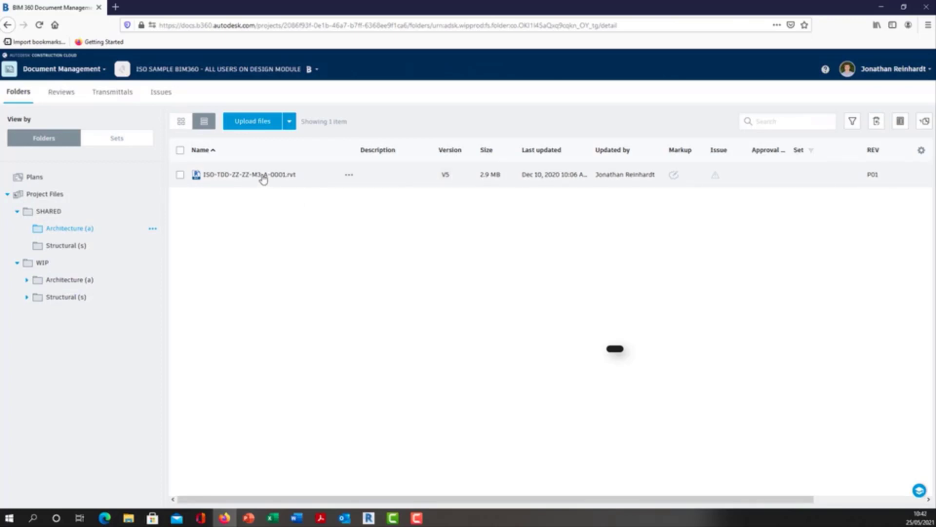
# Step: Open ISO-TDD-ZZ-ZZ-M3-A-0001.rvt's 3D view and pin a new issue onto the roof
pyautogui.click(262, 175)
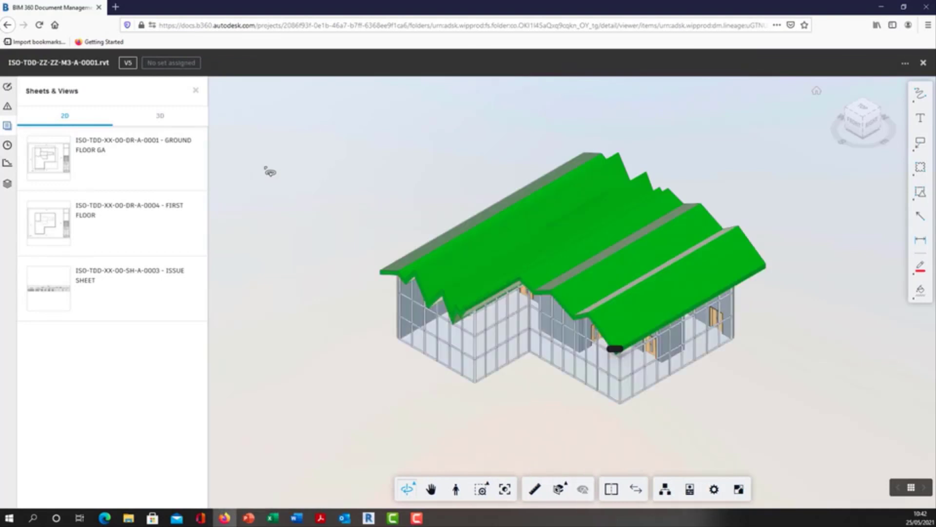
pyautogui.click(160, 116)
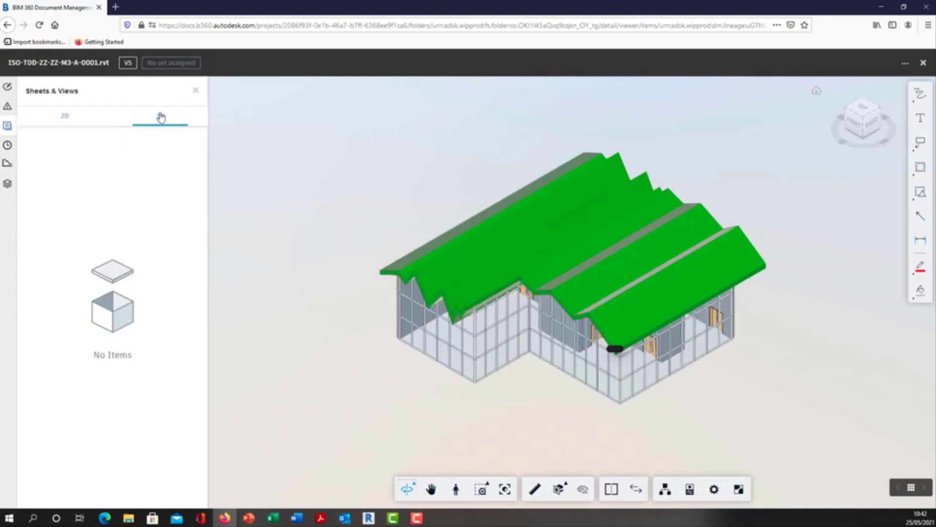
pyautogui.click(9, 107)
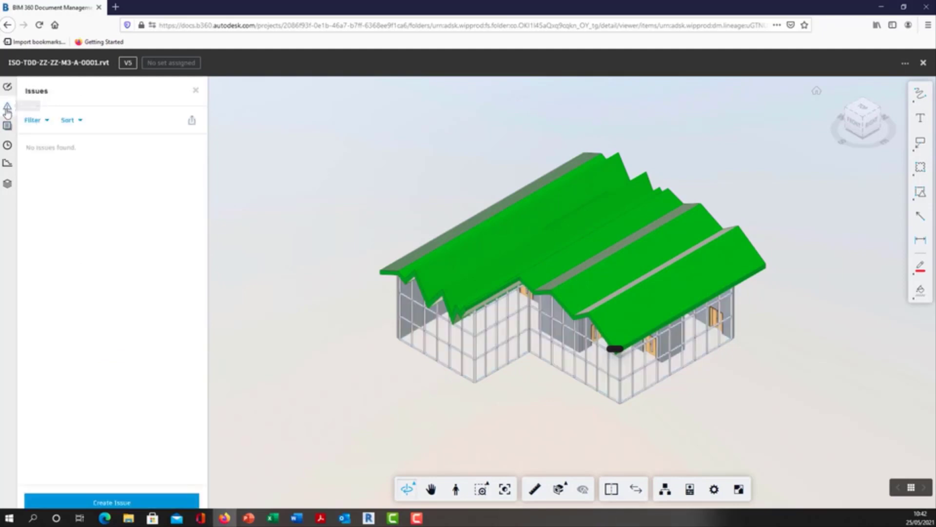
pyautogui.click(139, 504)
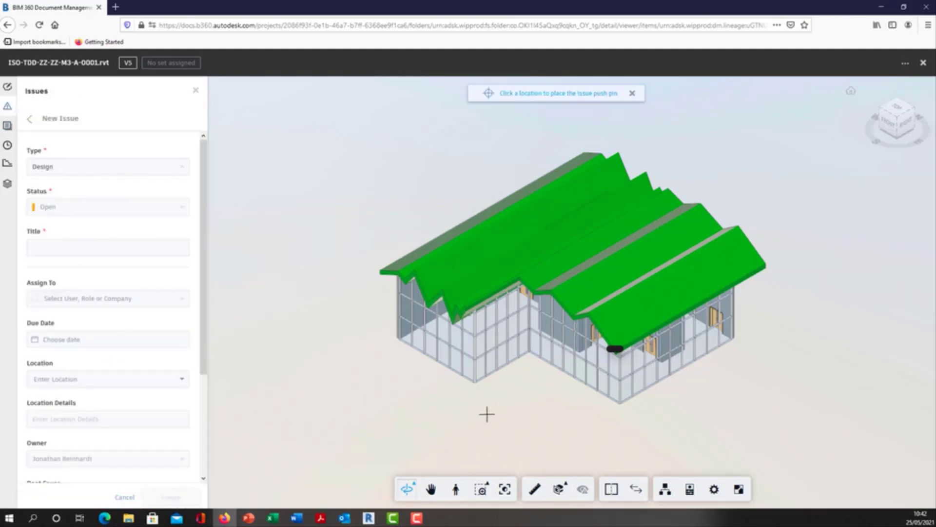
pyautogui.moveTo(517, 404); pyautogui.dragTo(543, 317)
pyautogui.click(529, 298)
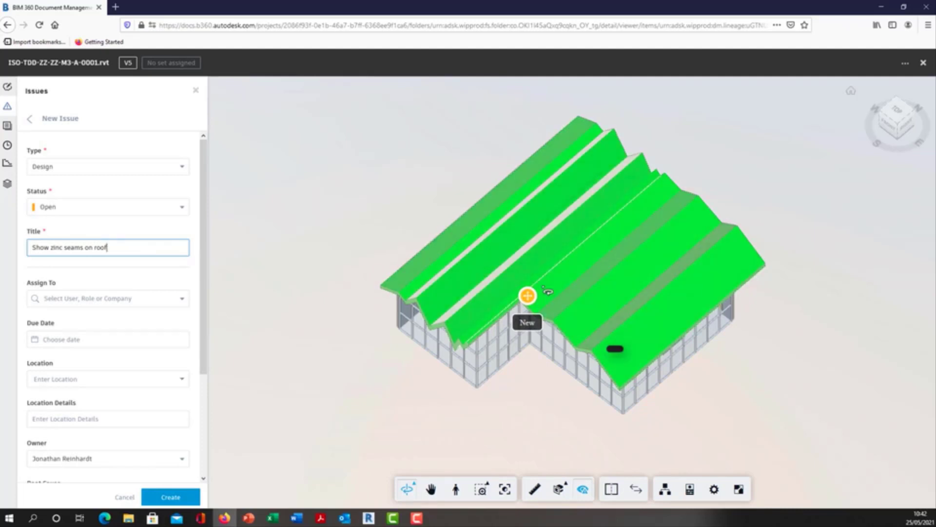
# Step: Assign issue 'Show zinc seams on roof' to Architect, keep the owner, and create it
pyautogui.click(182, 301)
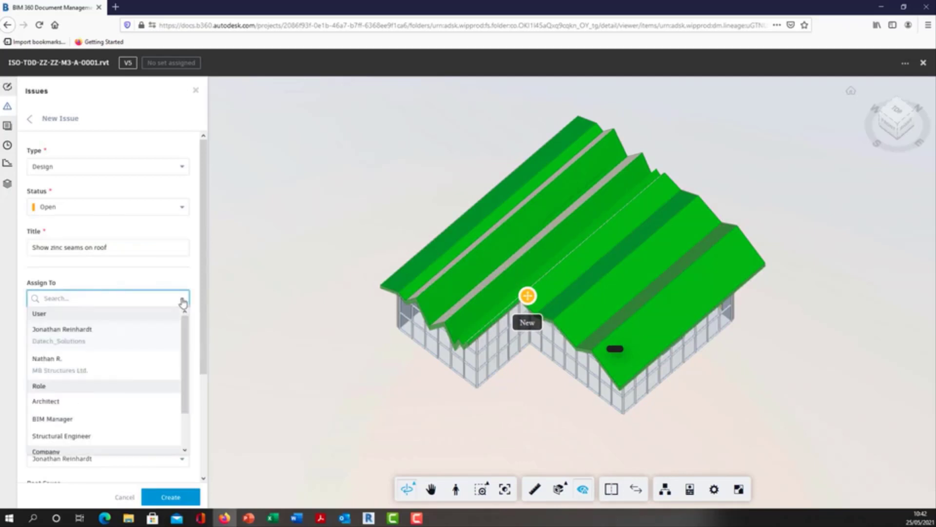
pyautogui.click(99, 402)
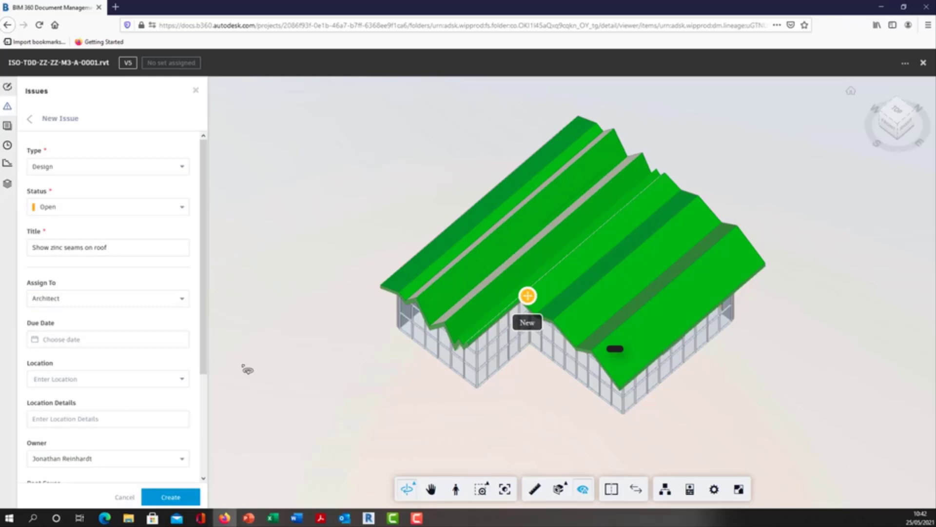
pyautogui.scroll(-3, 207, 362)
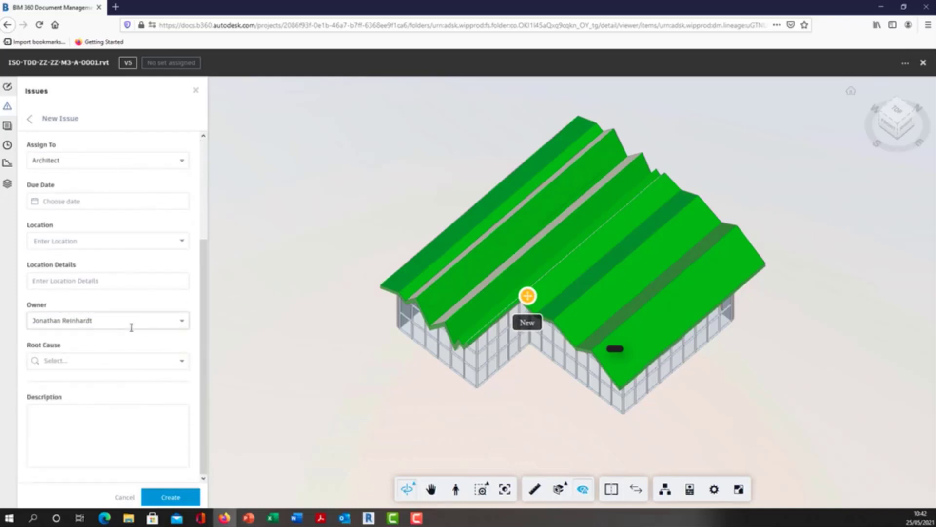
pyautogui.click(182, 322)
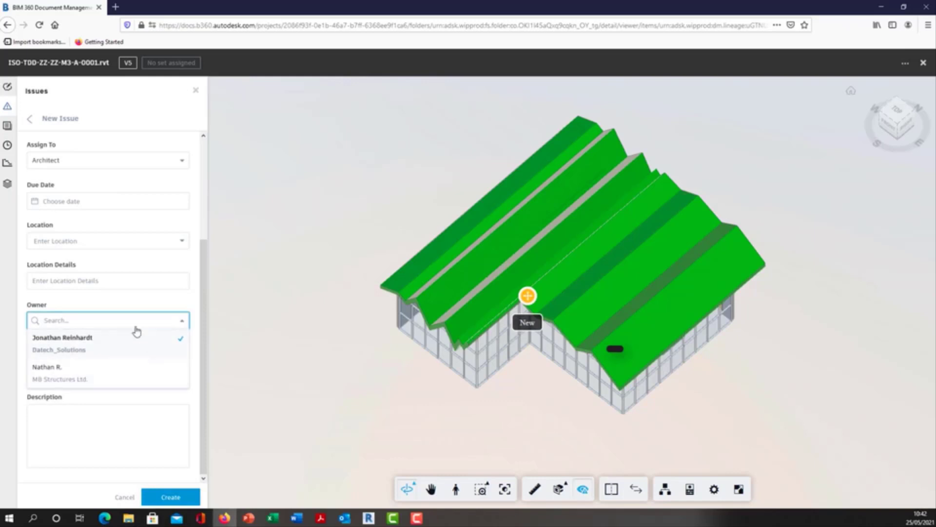
pyautogui.click(145, 306)
pyautogui.scroll(3, 205, 434)
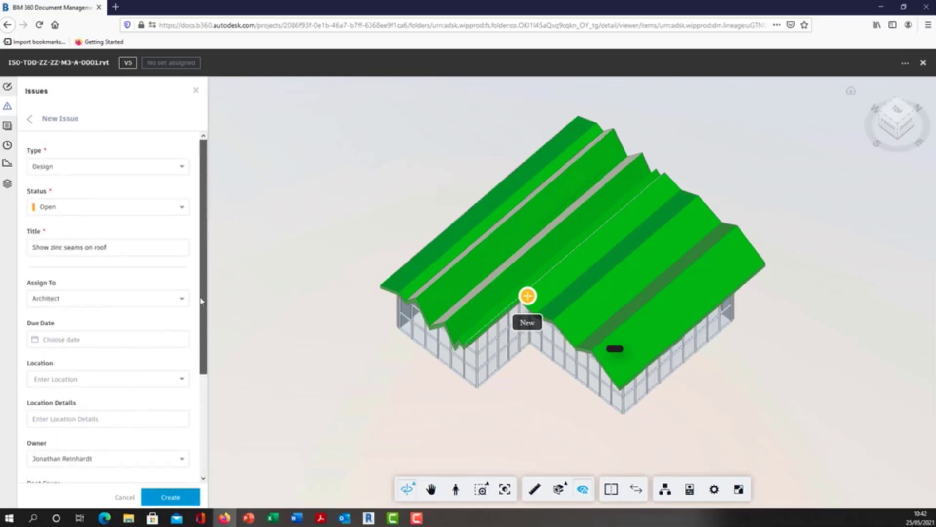
pyautogui.click(167, 497)
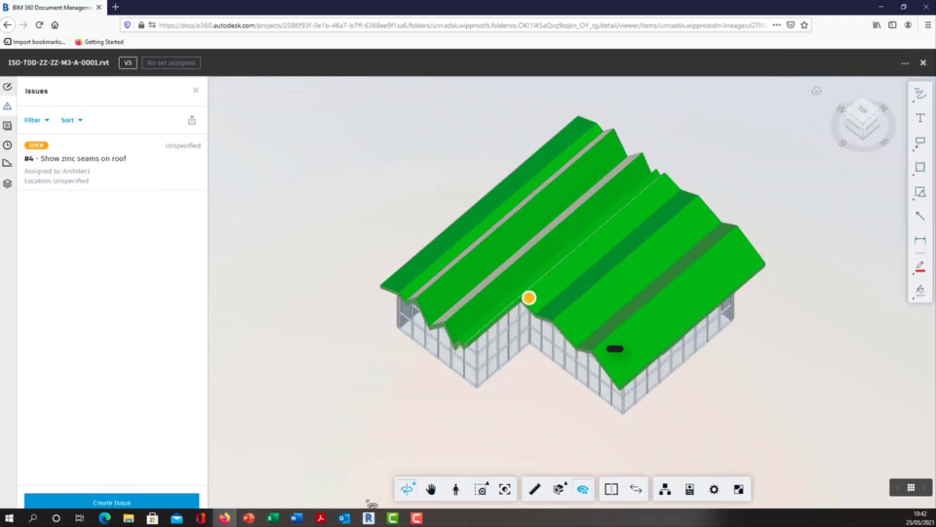
# Step: In Revit, load issues from Project Files/SHARED/Architecture (a) so issue #4 is listed
pyautogui.moveTo(370, 518)
pyautogui.click(369, 471)
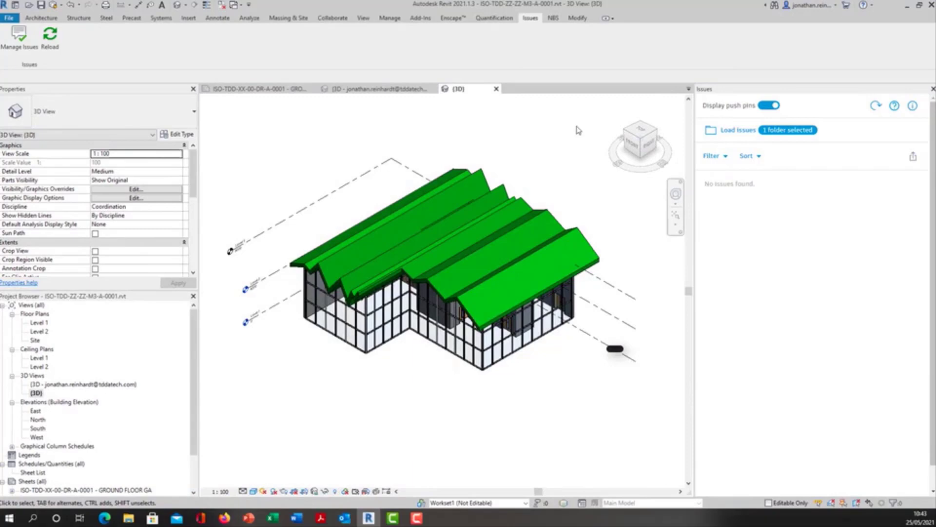
pyautogui.click(738, 131)
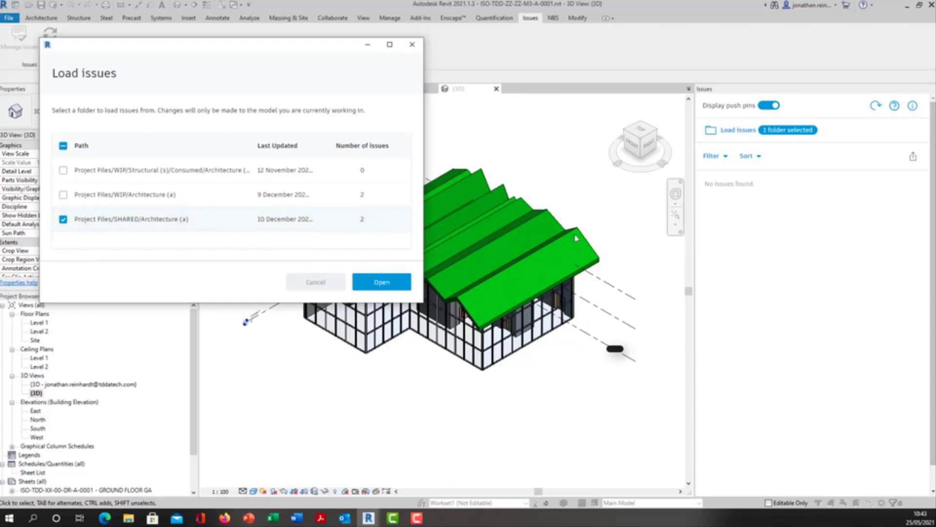
pyautogui.click(388, 282)
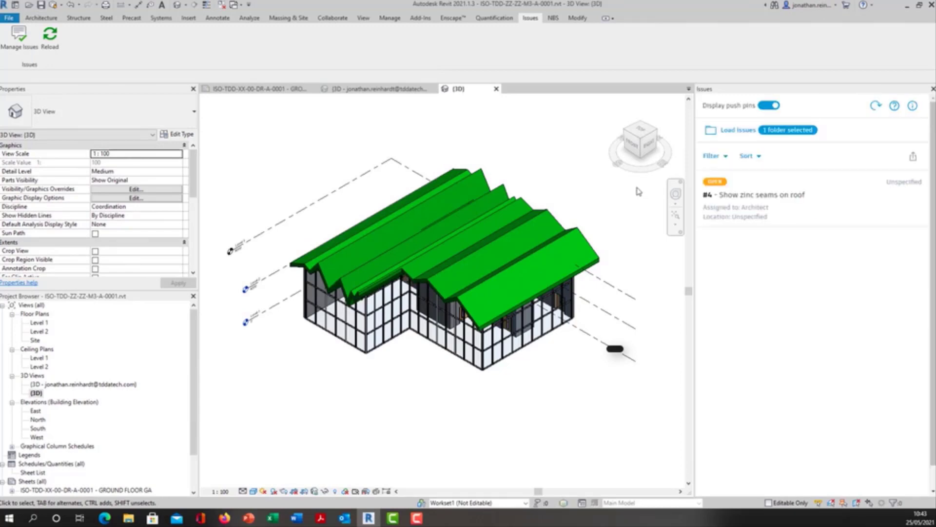
# Step: Open issue #4's details, check its attachments, and go to its Activity tab
pyautogui.click(821, 195)
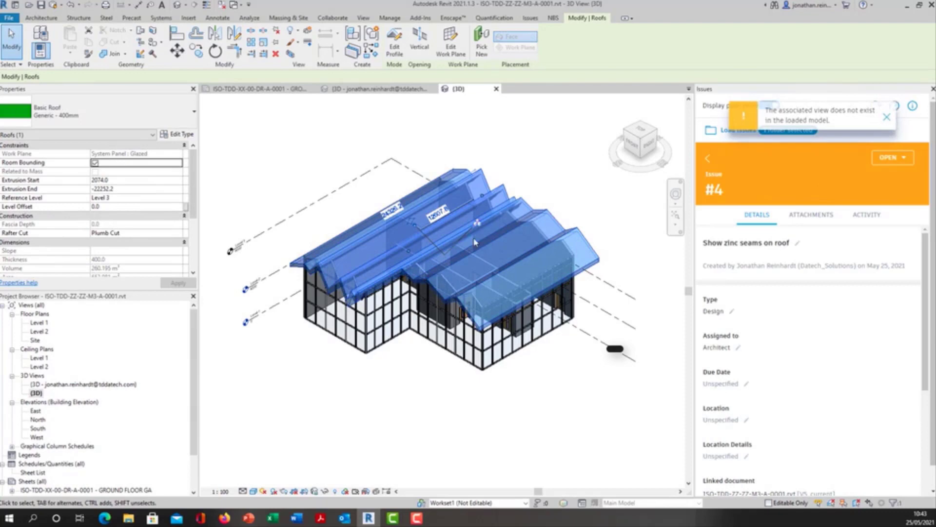
pyautogui.scroll(-4, 795, 320)
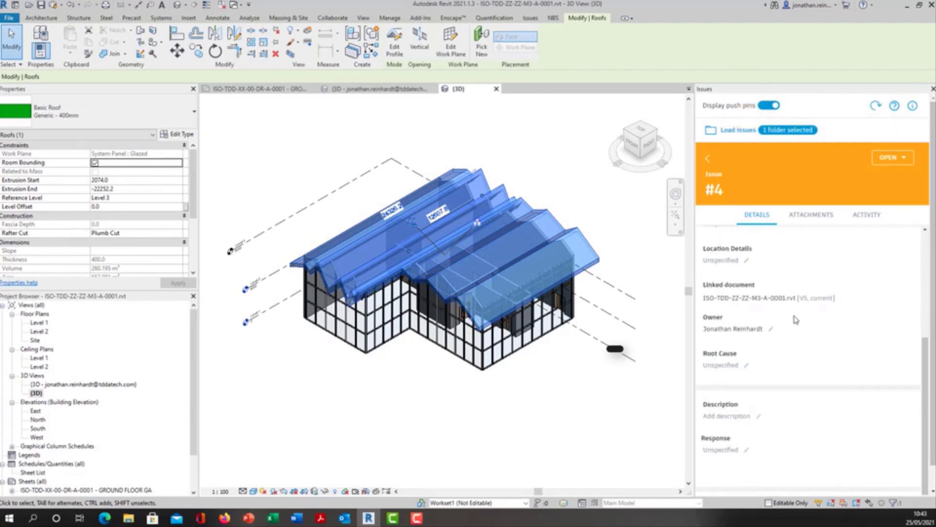
pyautogui.scroll(4, 808, 325)
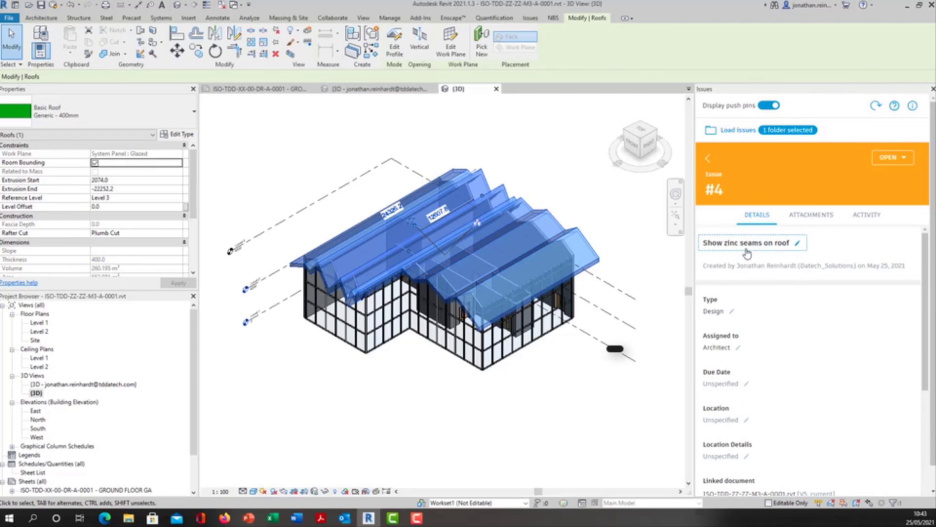
pyautogui.click(817, 217)
pyautogui.click(759, 218)
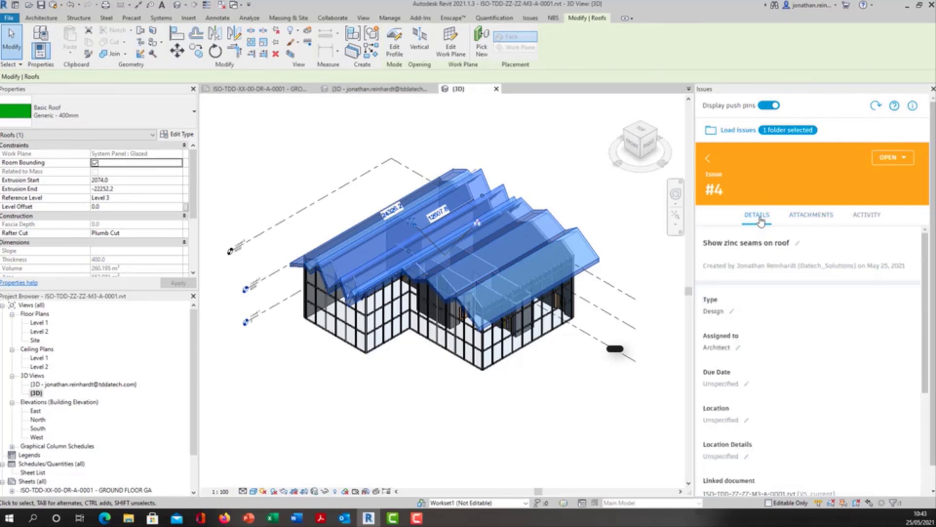
pyautogui.scroll(-5, 843, 351)
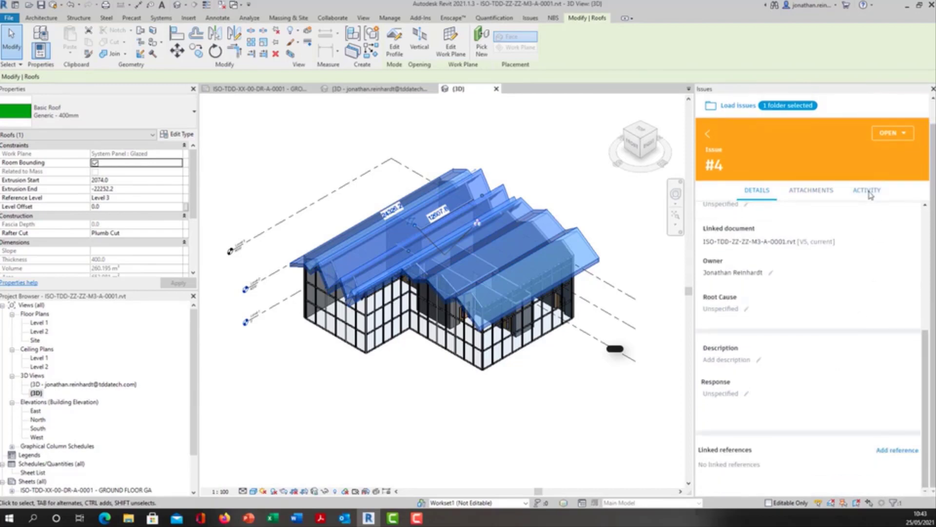
pyautogui.click(868, 192)
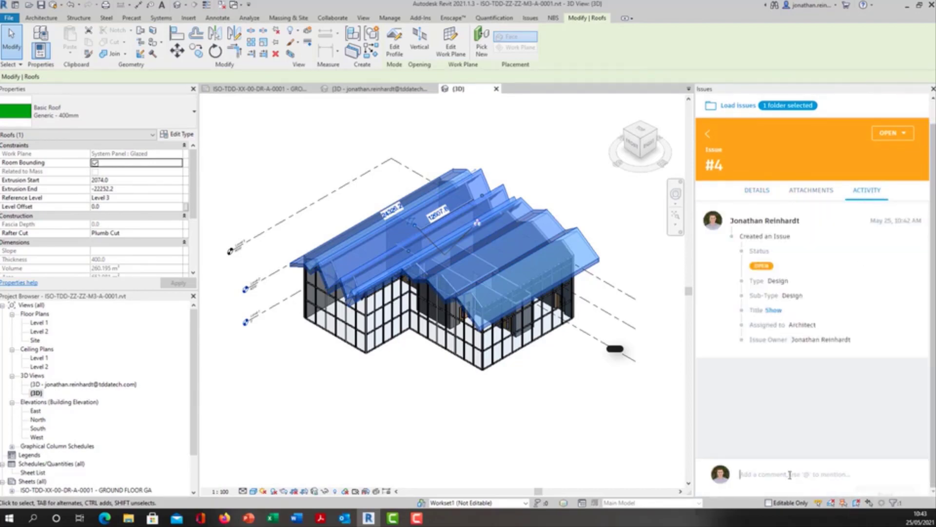
pyautogui.write('@')
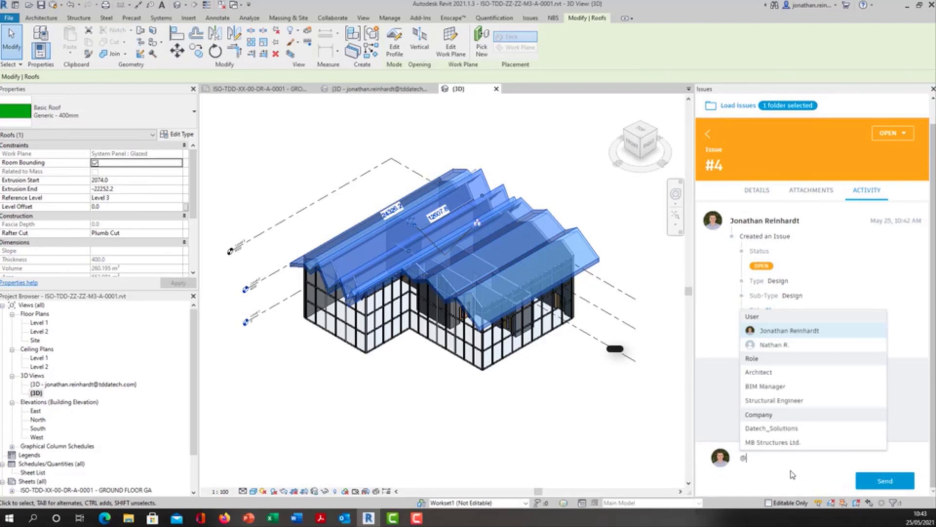
pyautogui.click(782, 405)
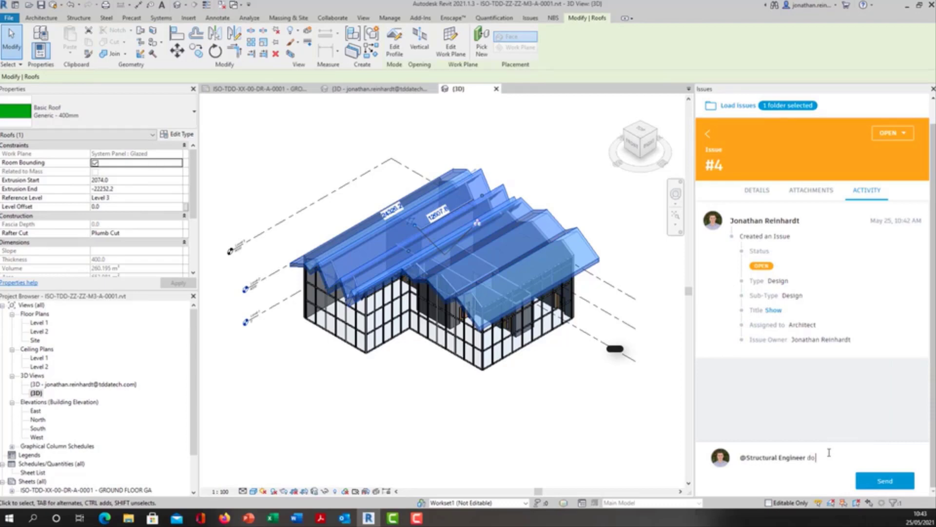
pyautogui.write('do we have appro')
pyautogui.press('BackSpace')
pyautogui.press('BackSpace')
pyautogui.press('BackSpace')
pyautogui.press('BackSpace')
pyautogui.write('oval for using a seamed r')
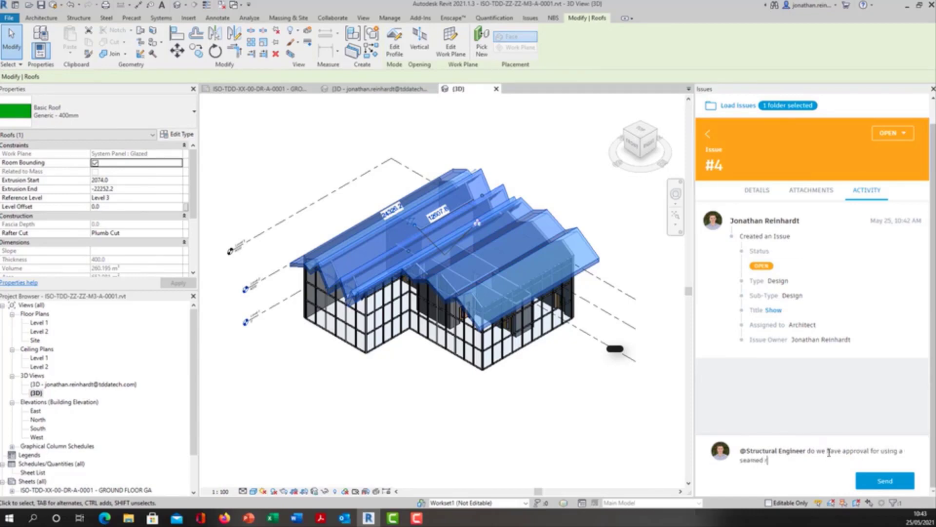
pyautogui.write('oo')
pyautogui.click(884, 483)
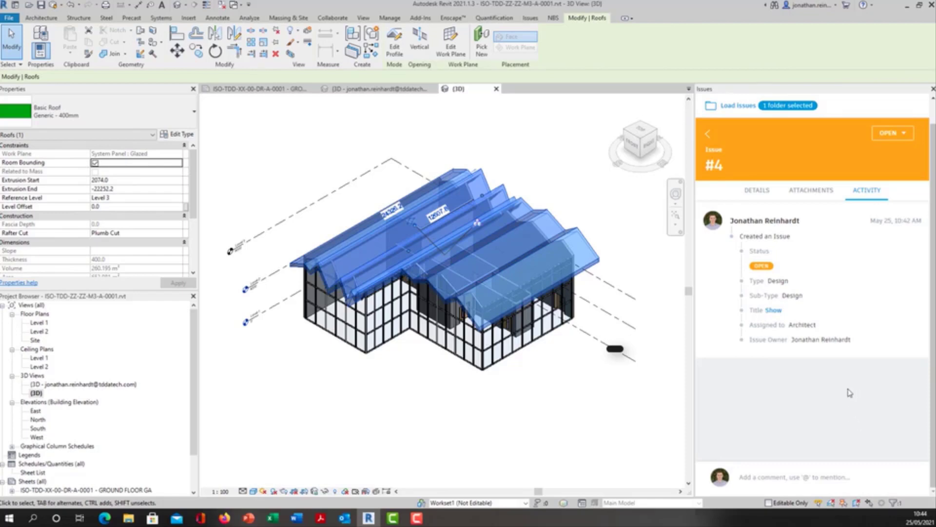
# Step: View issue #4's activity feed in BIM 360 to find the seamed-roof comment, then return to Revit
pyautogui.hotkey('alt', 'Tab')
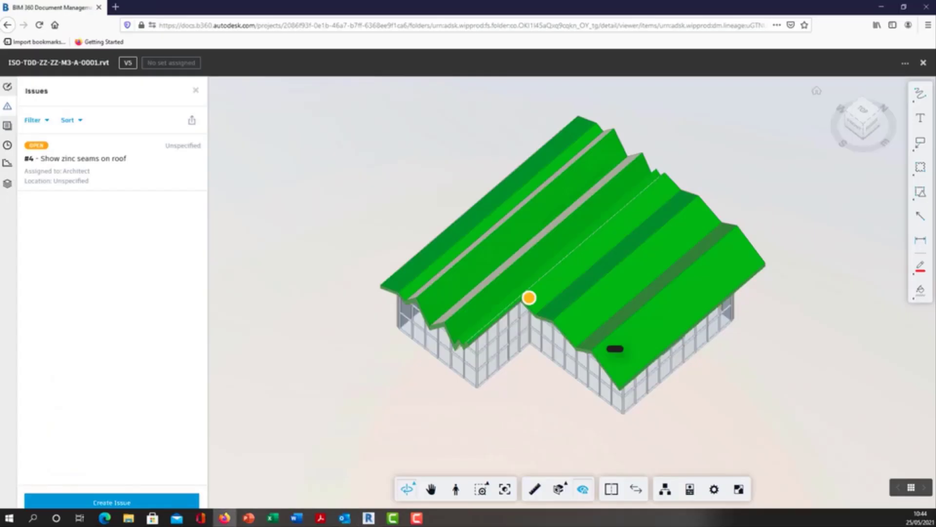
pyautogui.click(145, 174)
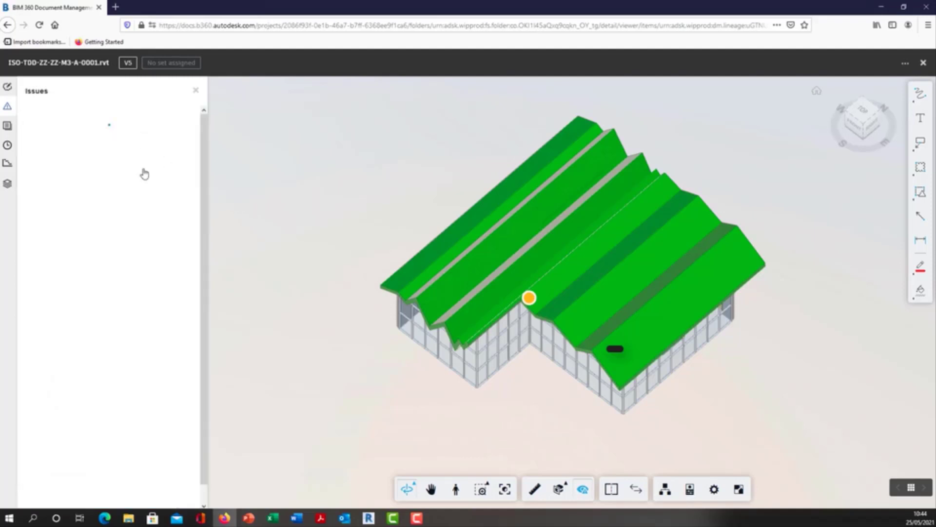
pyautogui.scroll(-2, 130, 333)
pyautogui.scroll(-2, 131, 332)
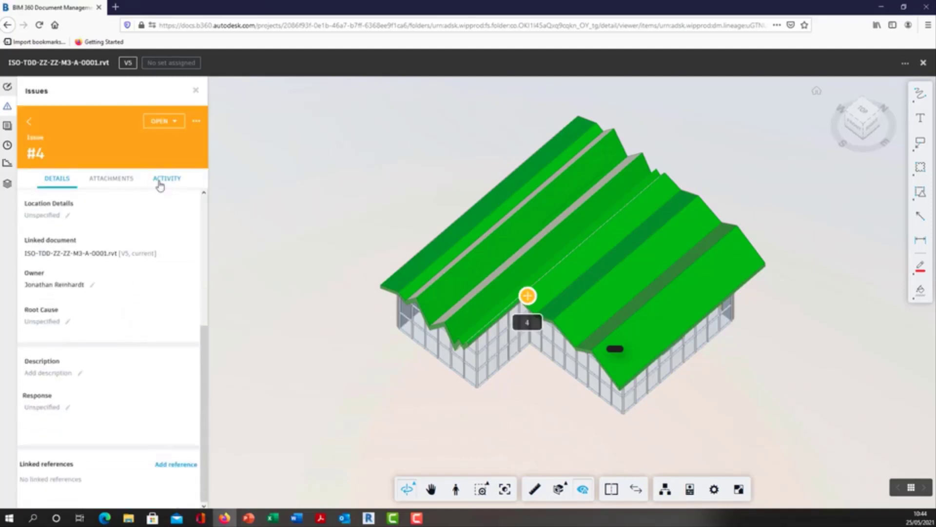
pyautogui.click(165, 179)
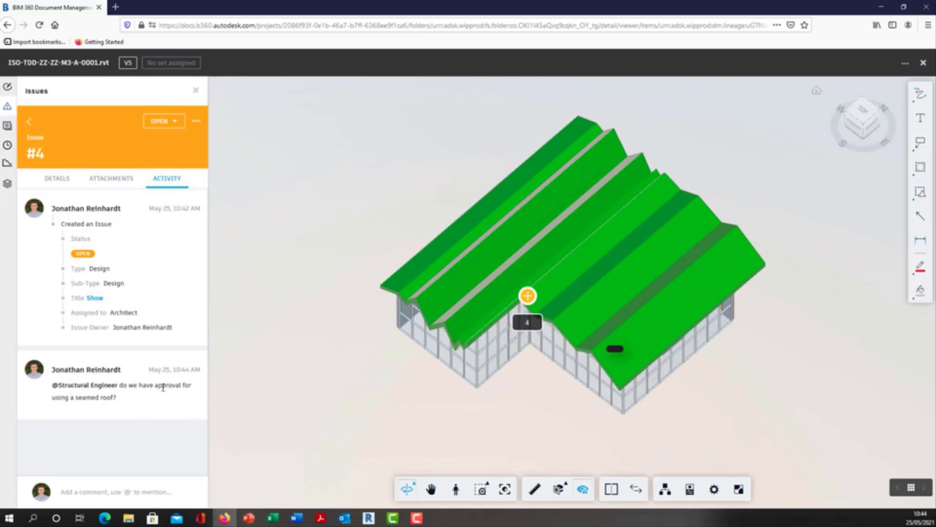
pyautogui.click(107, 492)
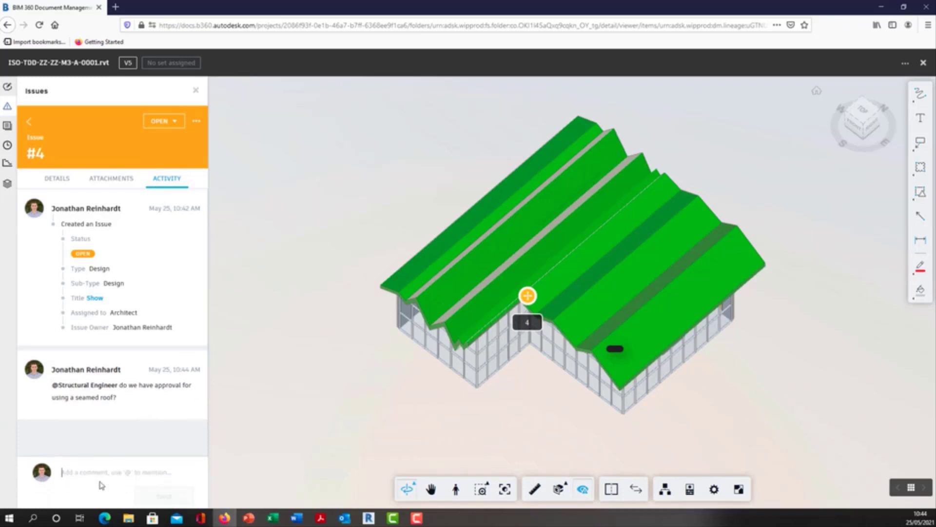
pyautogui.moveTo(373, 520)
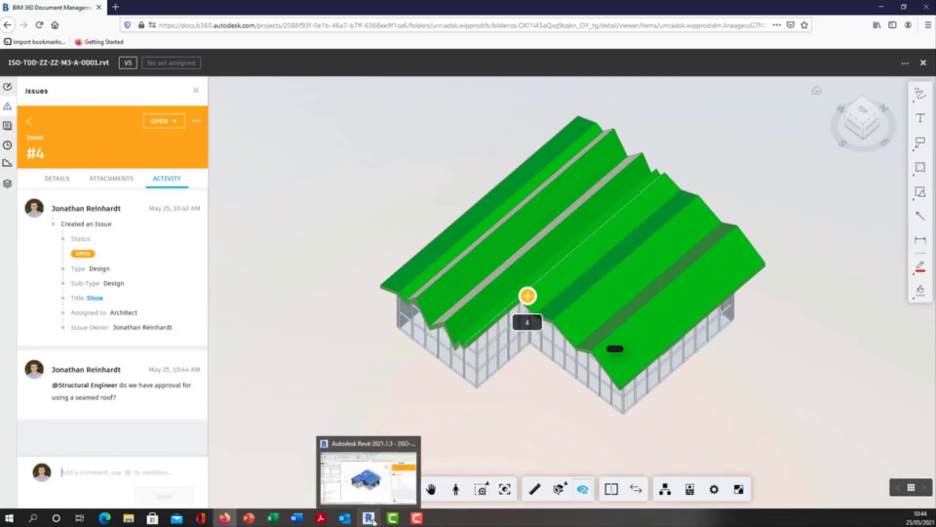
pyautogui.click(371, 473)
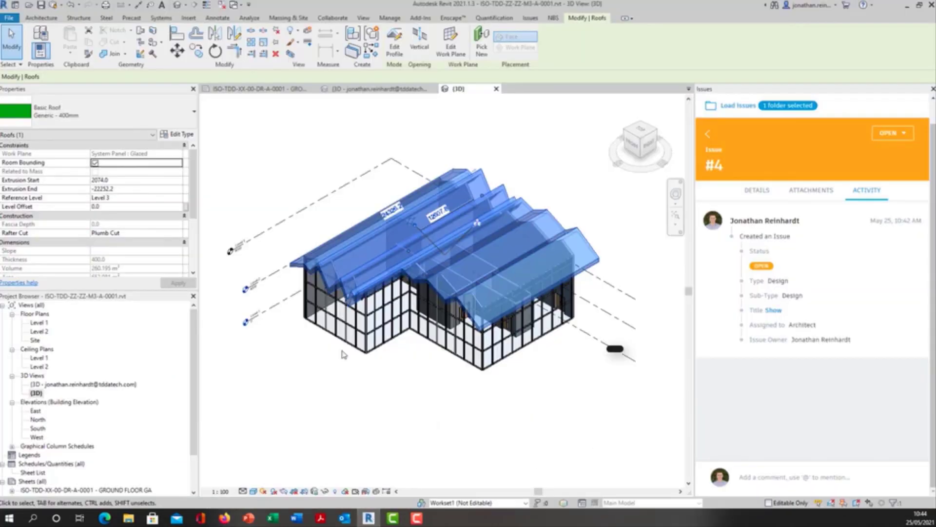